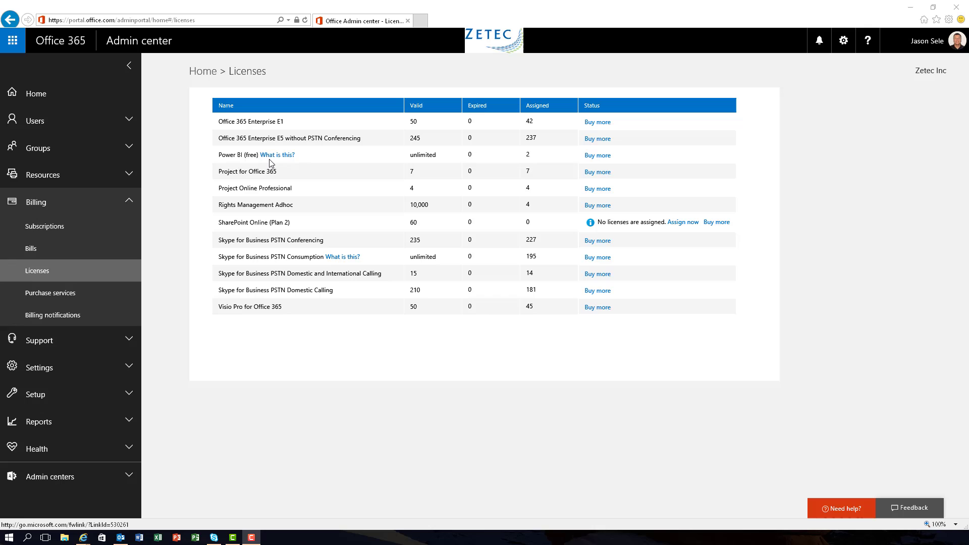
pyautogui.click(59, 127)
pyautogui.click(61, 148)
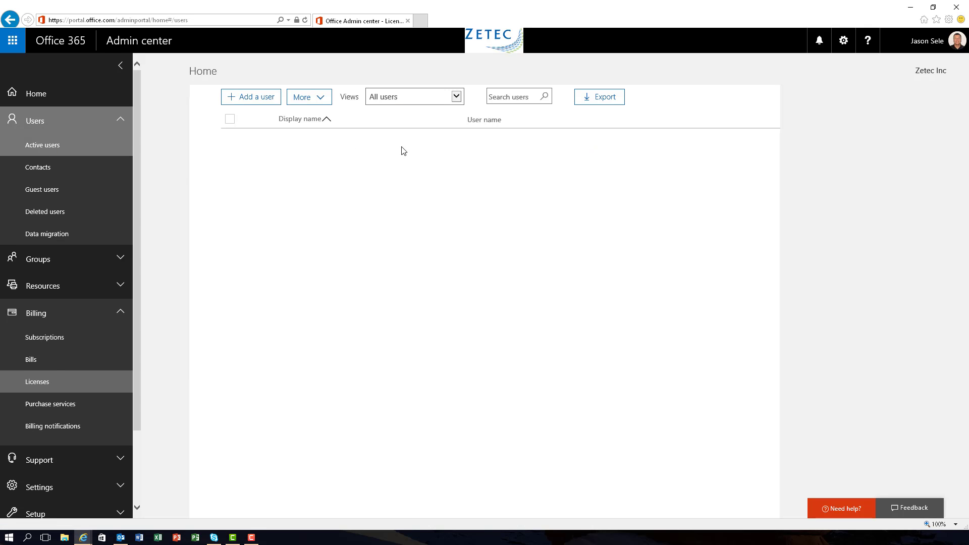
pyautogui.click(505, 98)
pyautogui.write('jason')
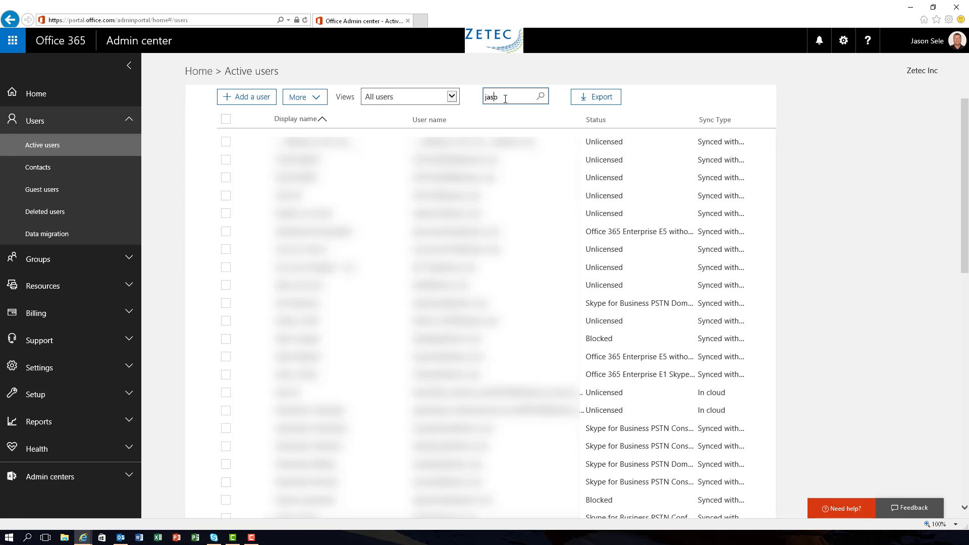
pyautogui.click(444, 141)
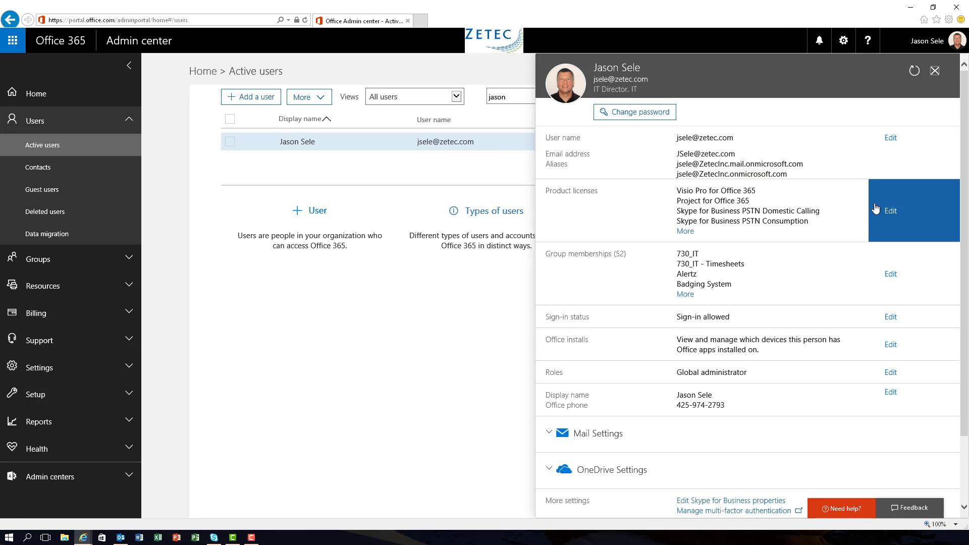
pyautogui.click(883, 207)
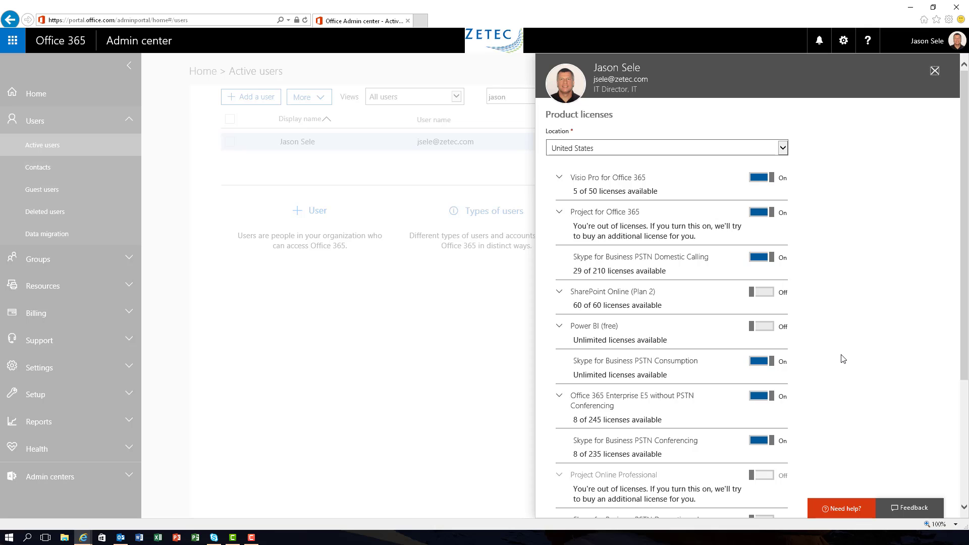
pyautogui.scroll(-3, 842, 358)
pyautogui.scroll(-1, 843, 358)
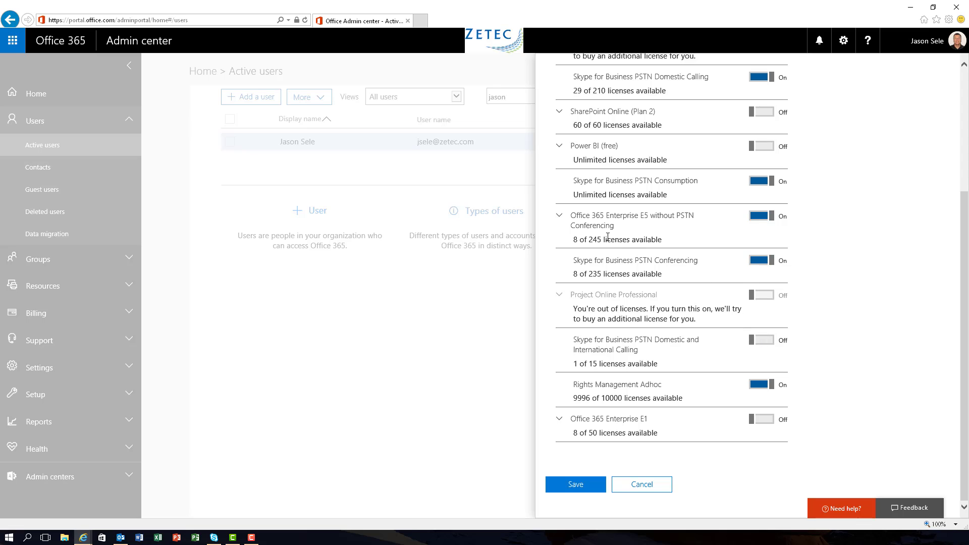
# Expand the E5 licence components and highlight Skype for Business Cloud PBX and Online (Plan 2)
pyautogui.click(560, 219)
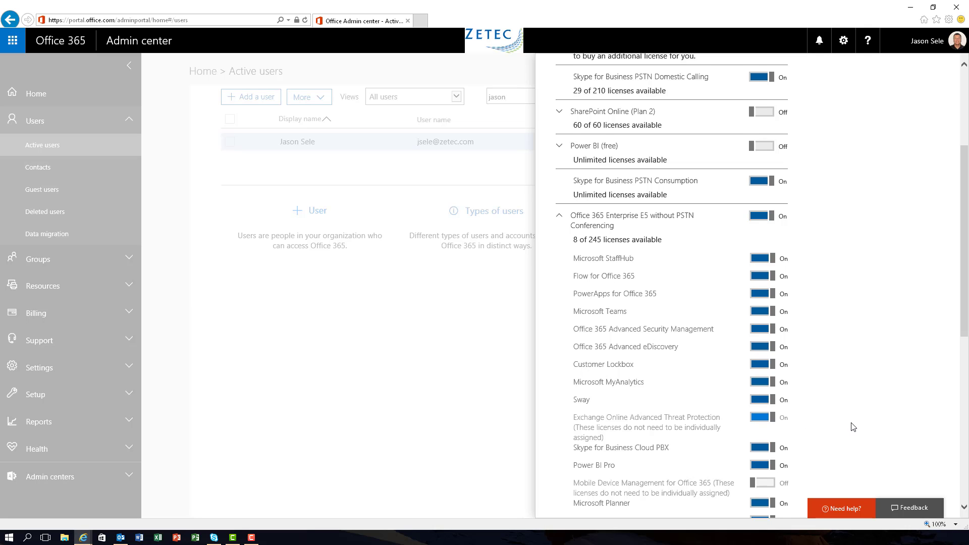
pyautogui.scroll(-1, 852, 427)
pyautogui.scroll(-1, 852, 427)
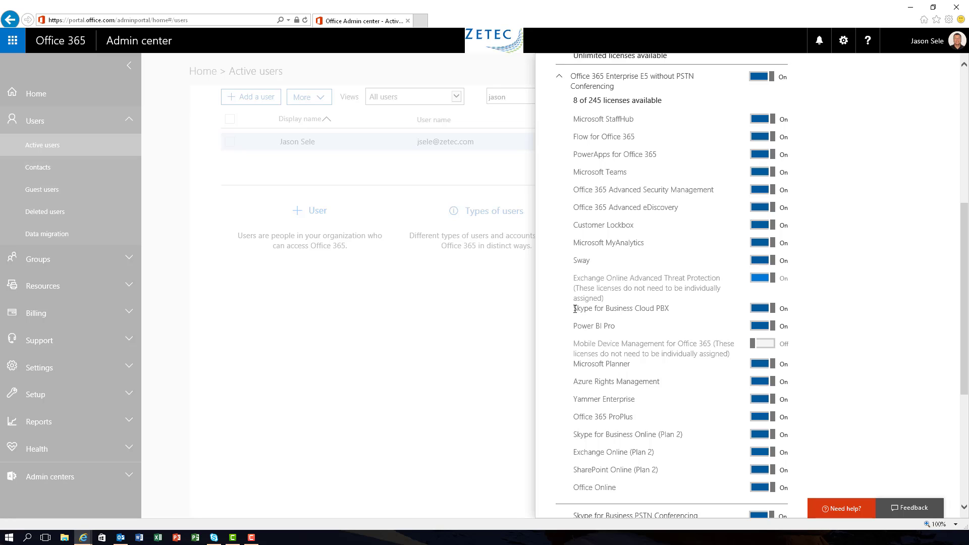
pyautogui.moveTo(574, 309); pyautogui.dragTo(663, 309)
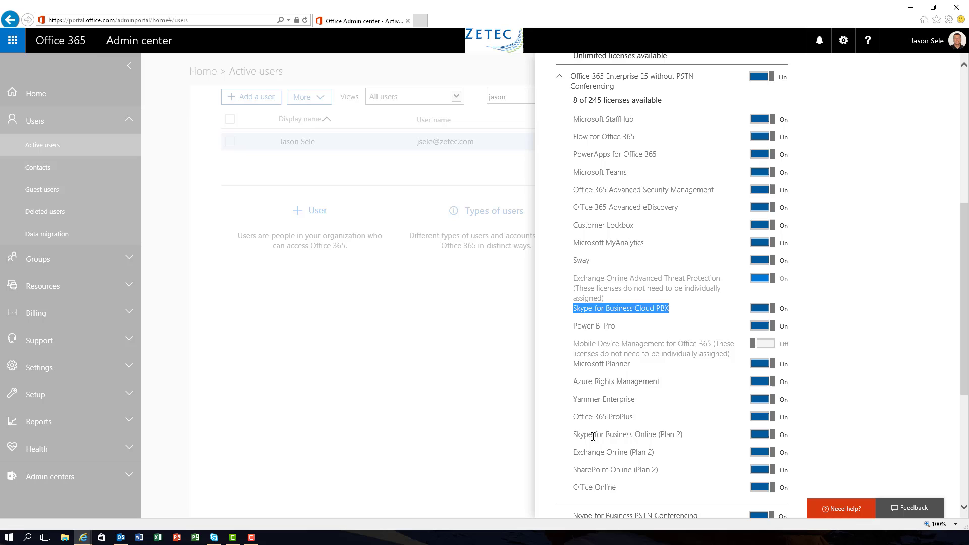
pyautogui.moveTo(572, 435); pyautogui.dragTo(684, 436)
pyautogui.click(574, 438)
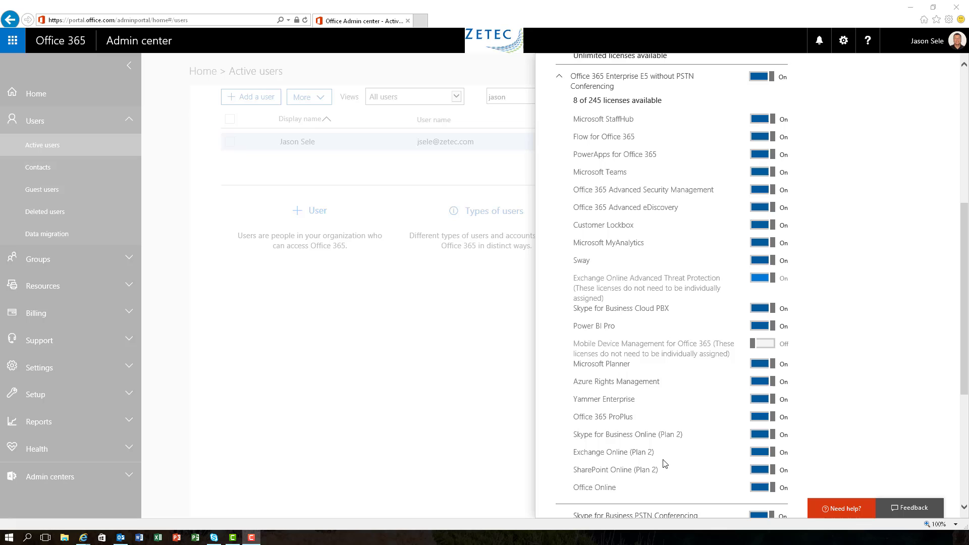
pyautogui.moveTo(681, 434)
pyautogui.mouseDown()
pyautogui.moveTo(606, 435)
pyautogui.moveTo(682, 435)
pyautogui.mouseUp()
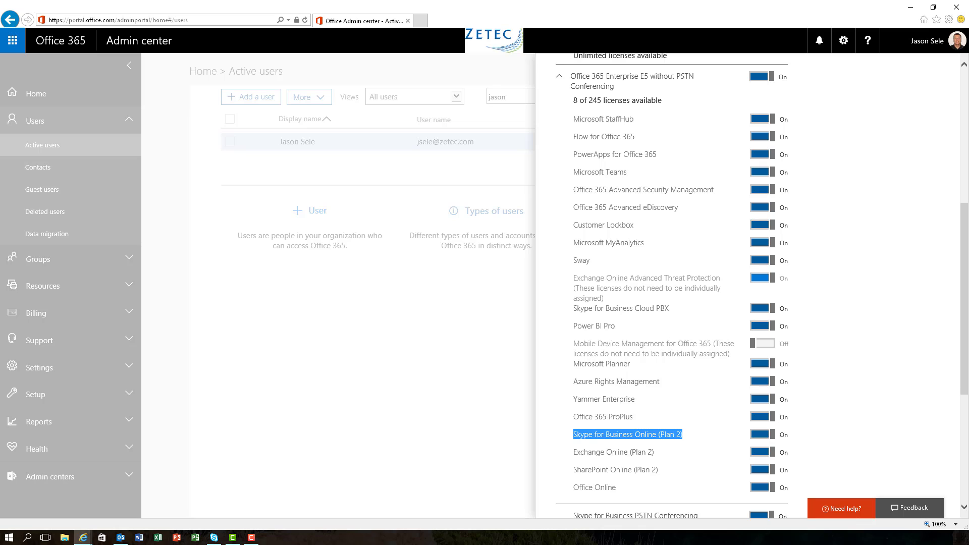
# Switch to Skype for Business and show the Voice Mail options on the dial pad
pyautogui.hotkey('alt', 'Tab')
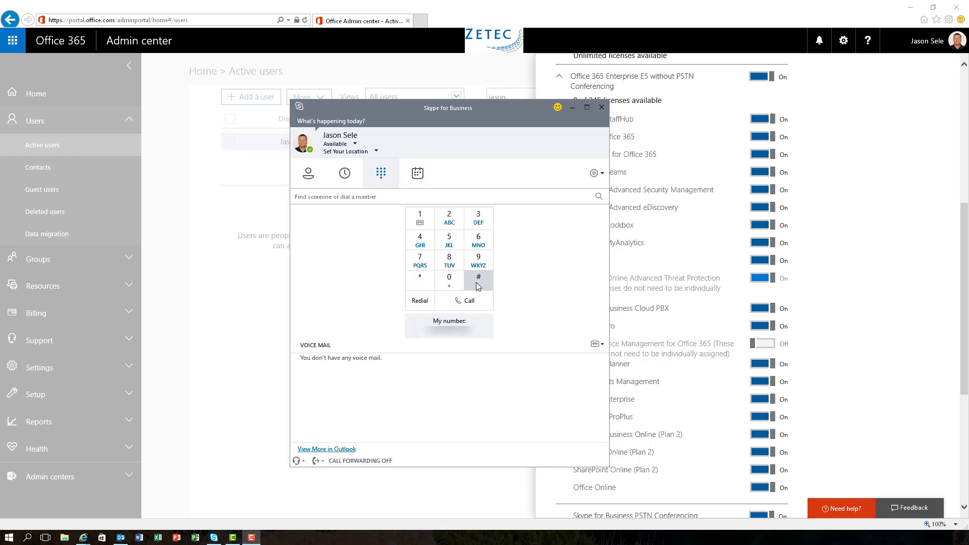
pyautogui.click(602, 345)
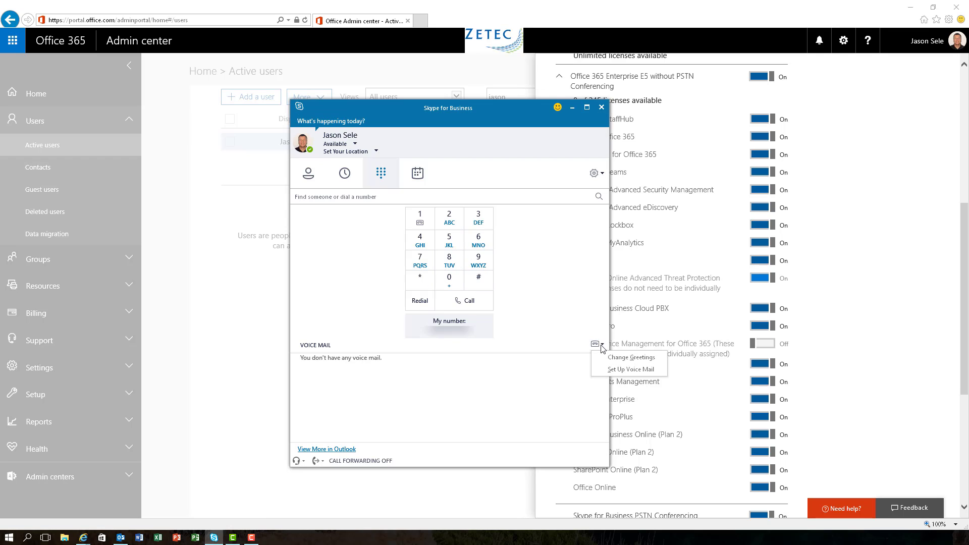